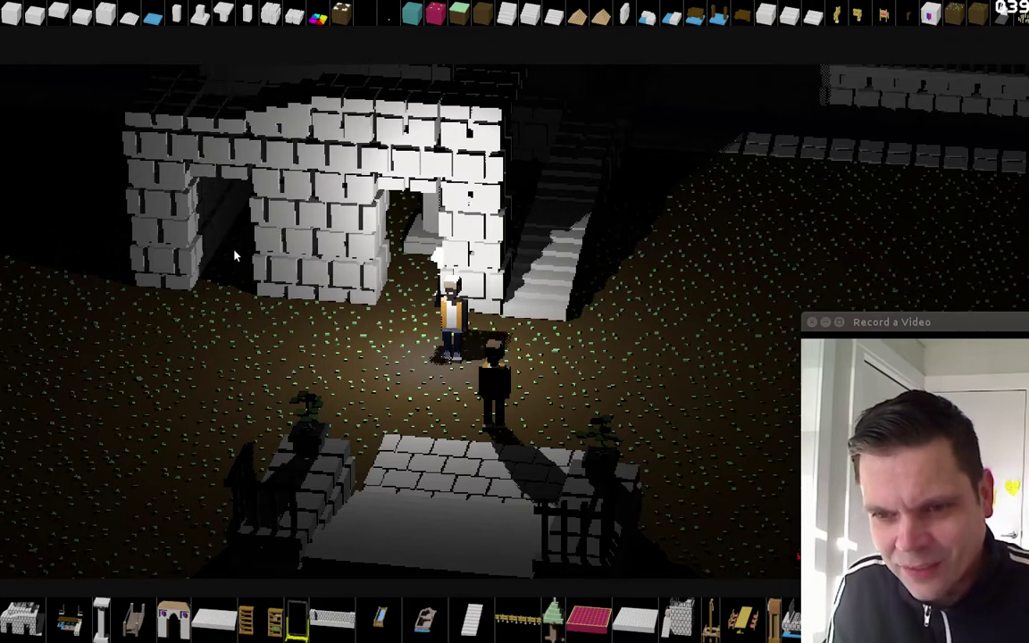
Browse the palette of individual building blocks to examine the available block types.
key("s")
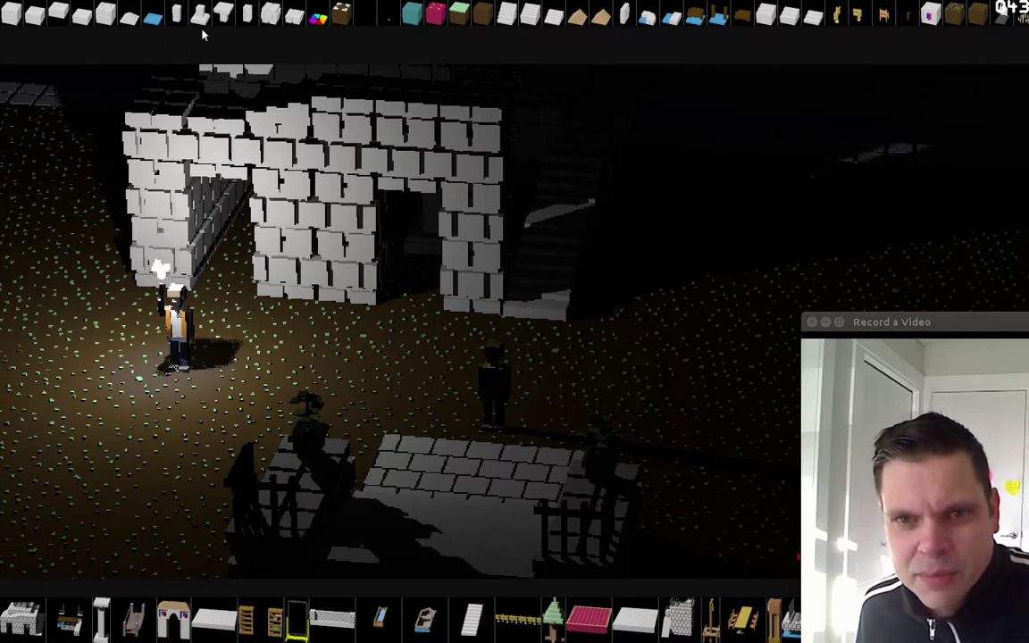
left_click_drag(590, 25, 179, 27)
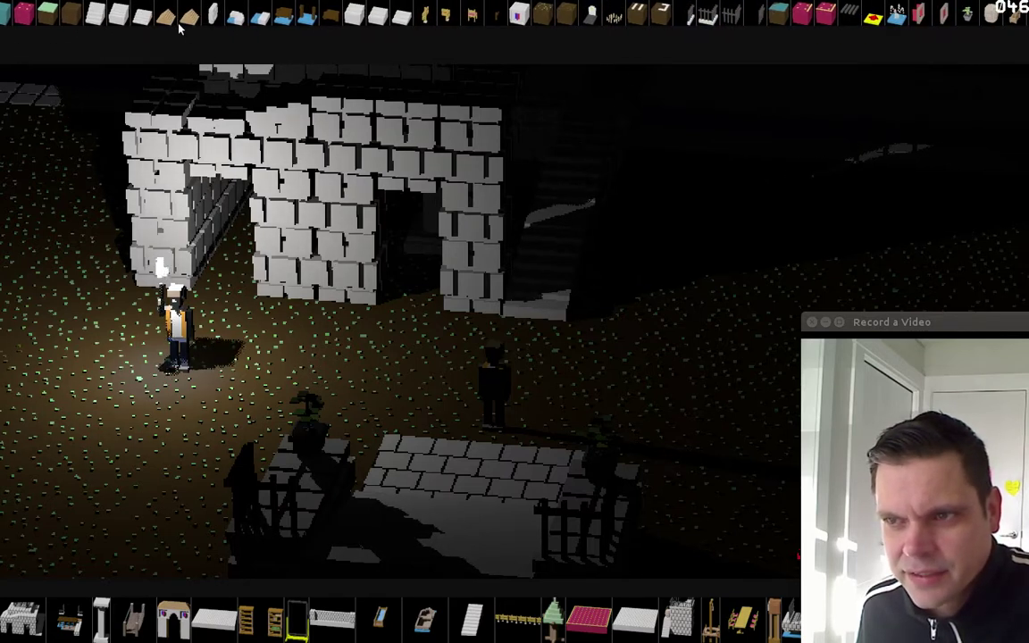
left_click_drag(630, 20, 283, 20)
left_click_drag(631, 17, 841, 18)
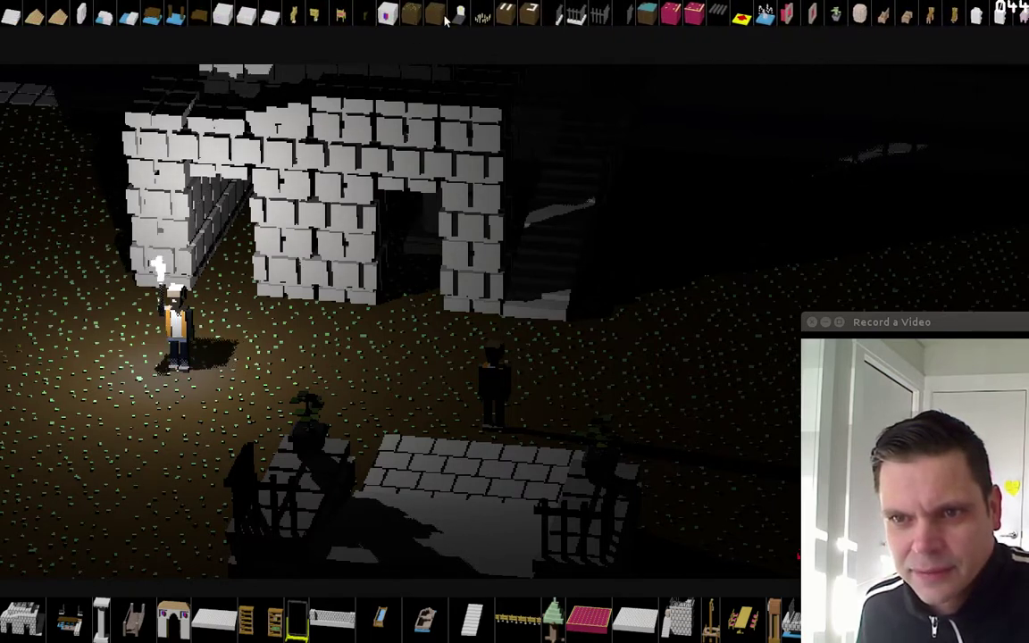
left_click_drag(414, 20, 861, 23)
left_click_drag(293, 16, 584, 26)
scroll(362, 22, "down", 2)
scroll(357, 25, "down", 2)
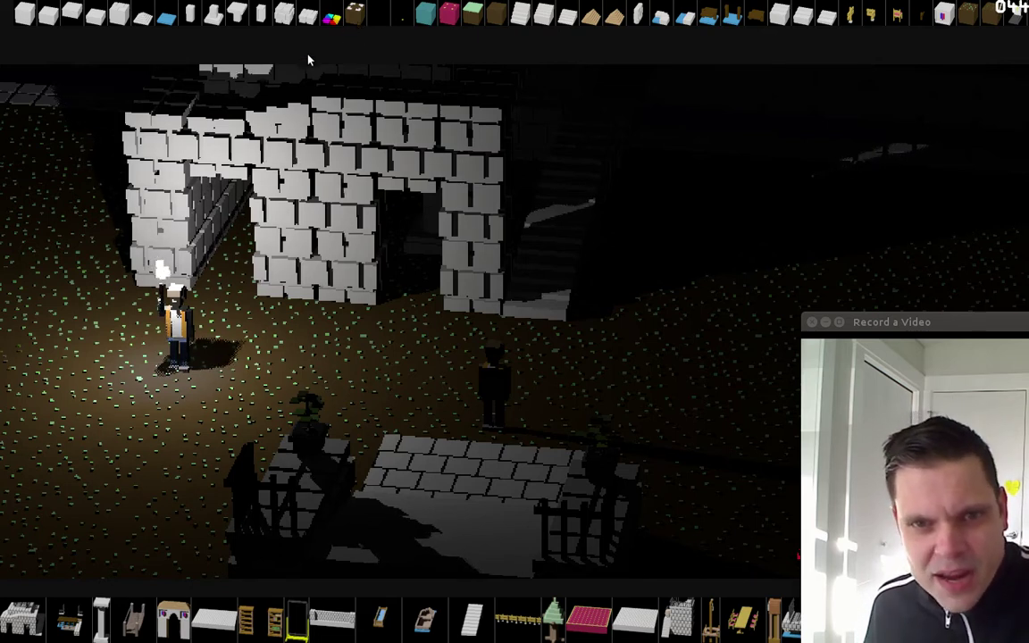
scroll(367, 23, "down", 4)
scroll(366, 21, "down", 4)
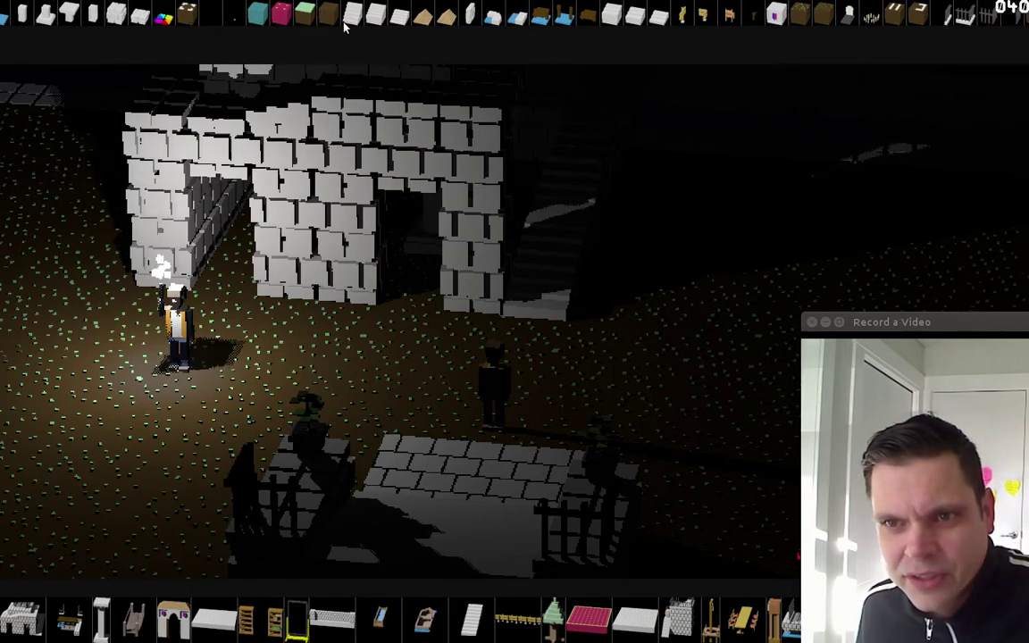
scroll(161, 34, "down", 1)
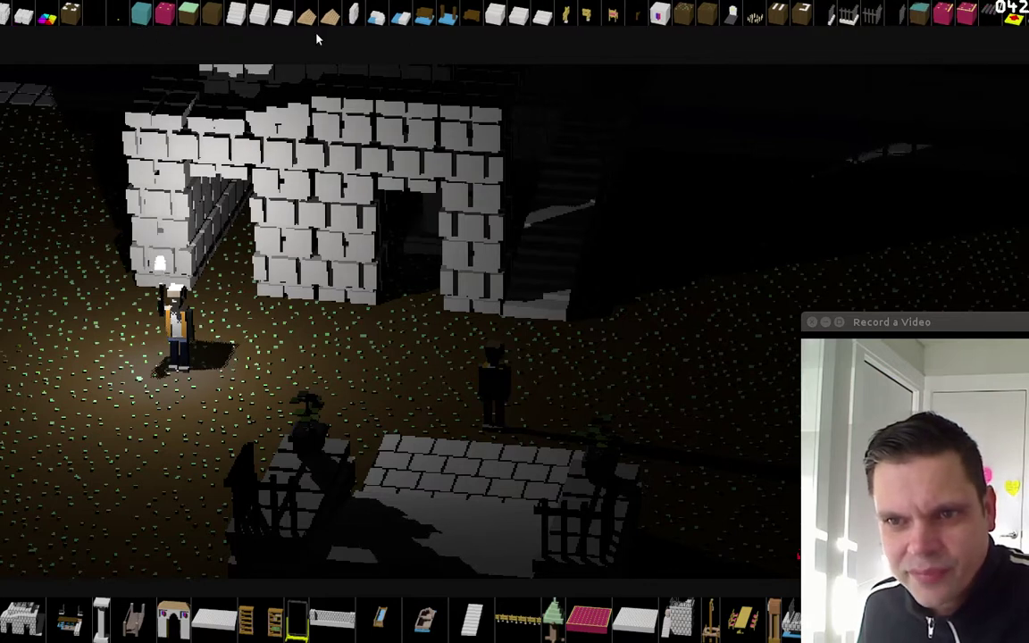
scroll(314, 36, "down", 1)
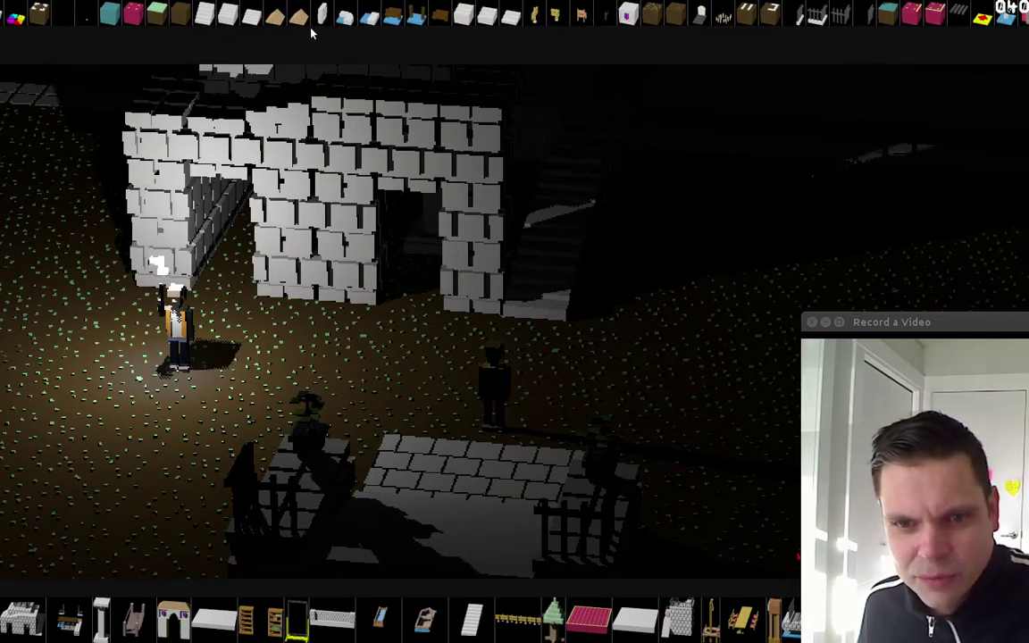
Place a white stair block at the foot of the leftmost stone pillar, rotated so its steps descend toward the front.
key("d")
key("a")
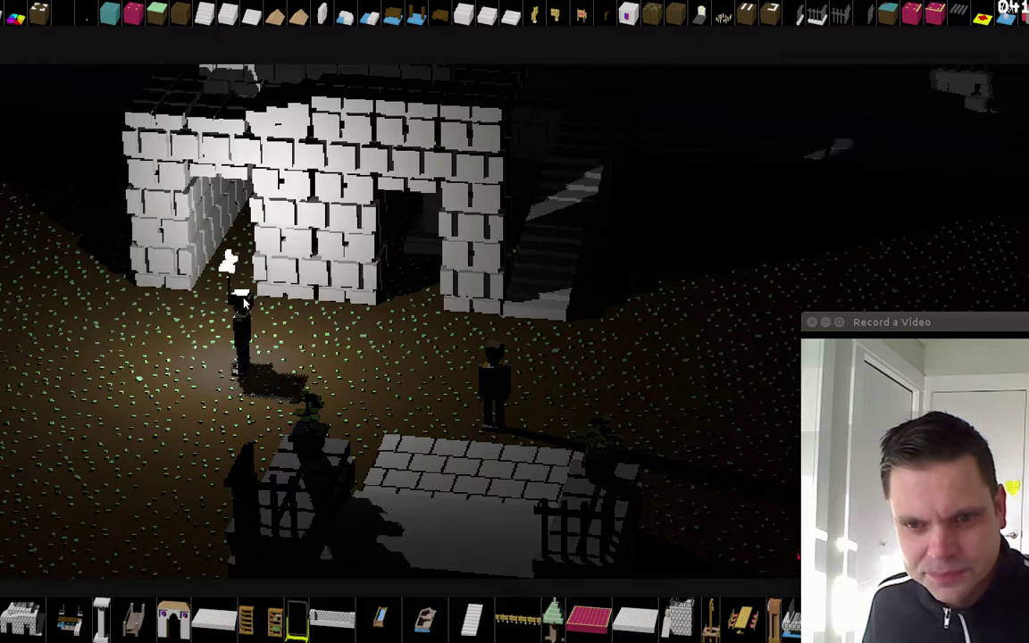
left_click(465, 18)
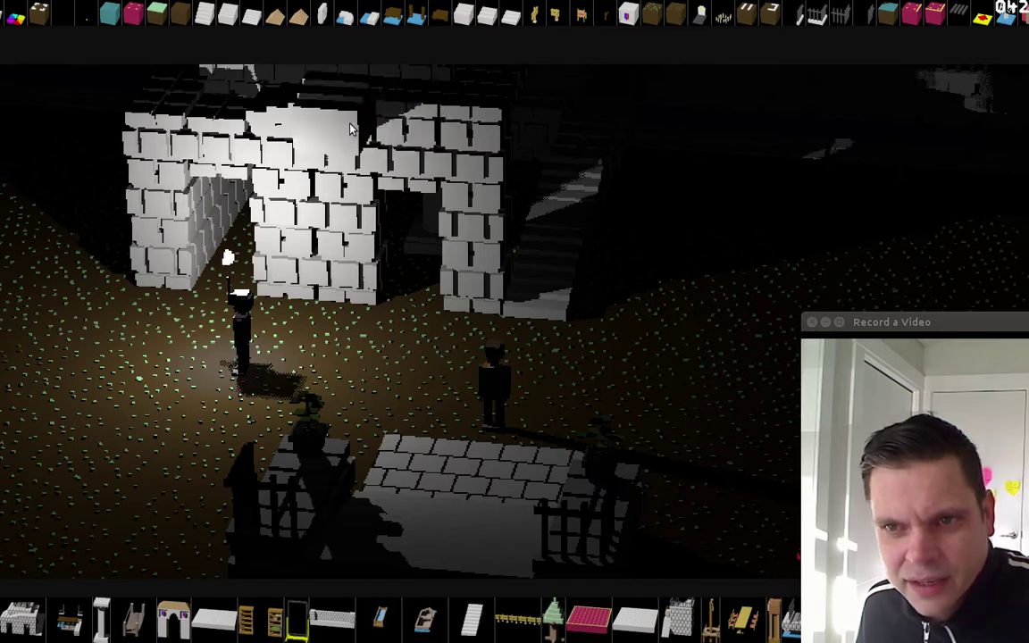
left_click(147, 270)
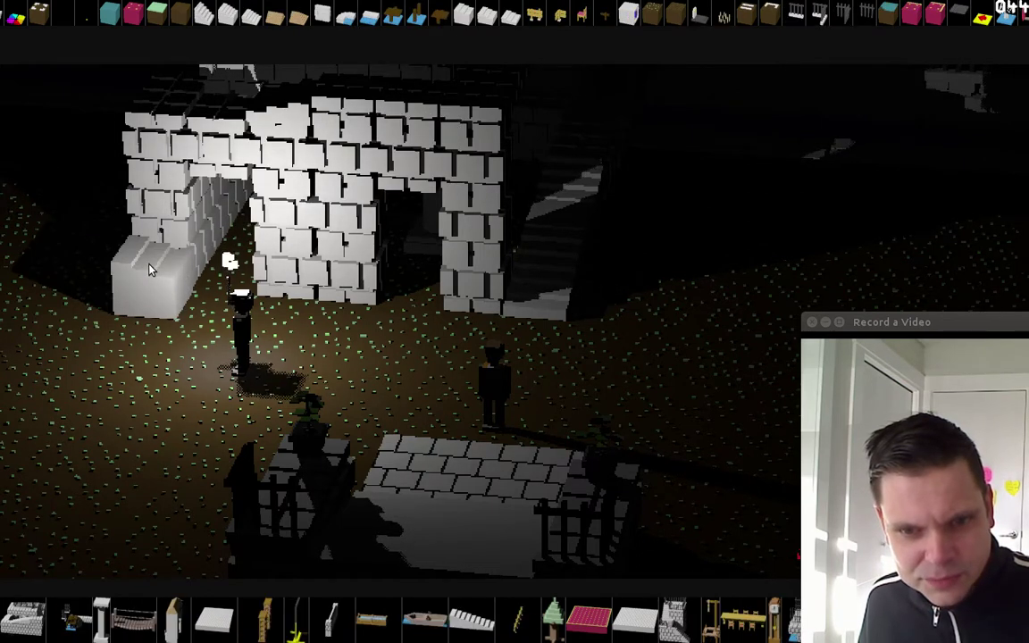
left_click_drag(144, 312, 163, 275)
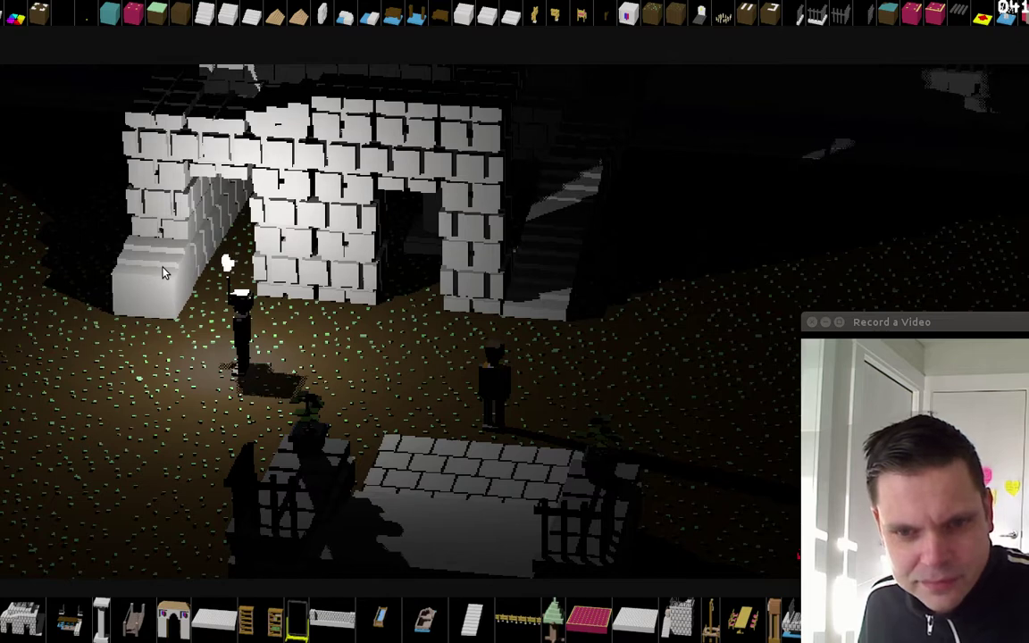
key("a")
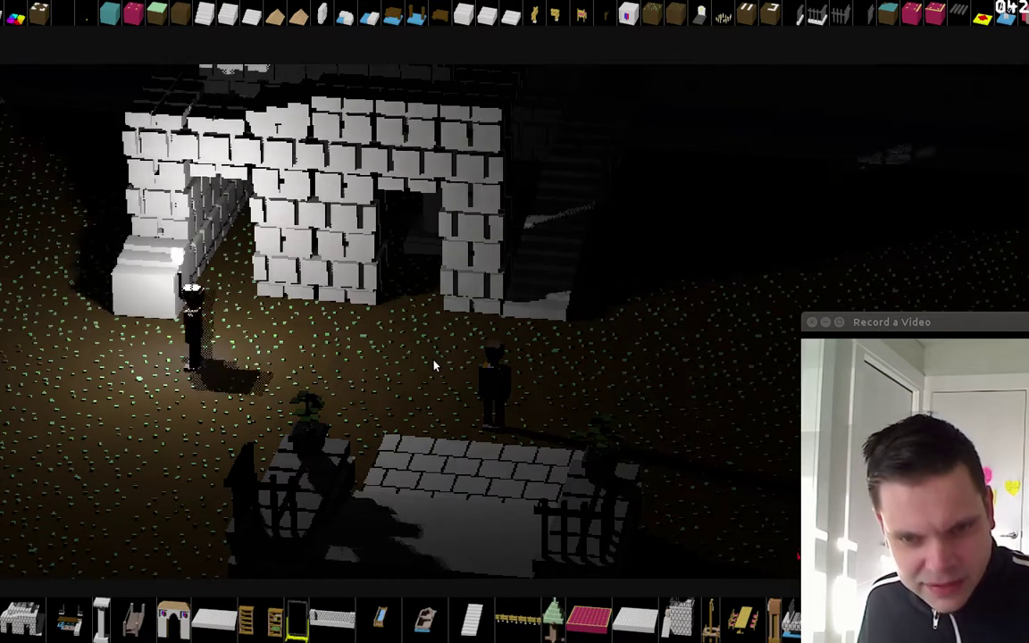
key("w")
key("d")
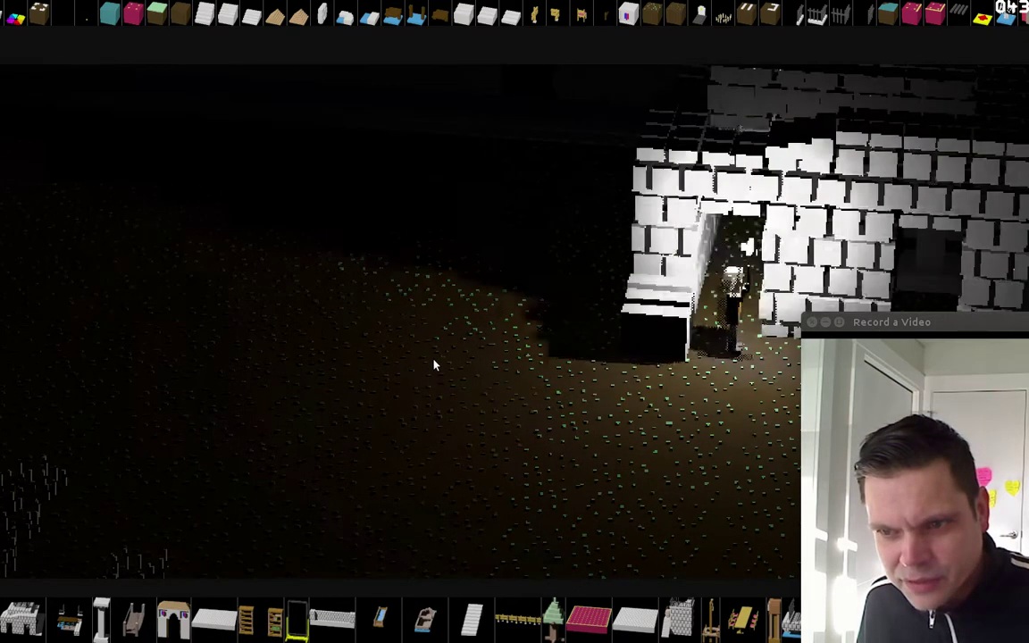
key("d")
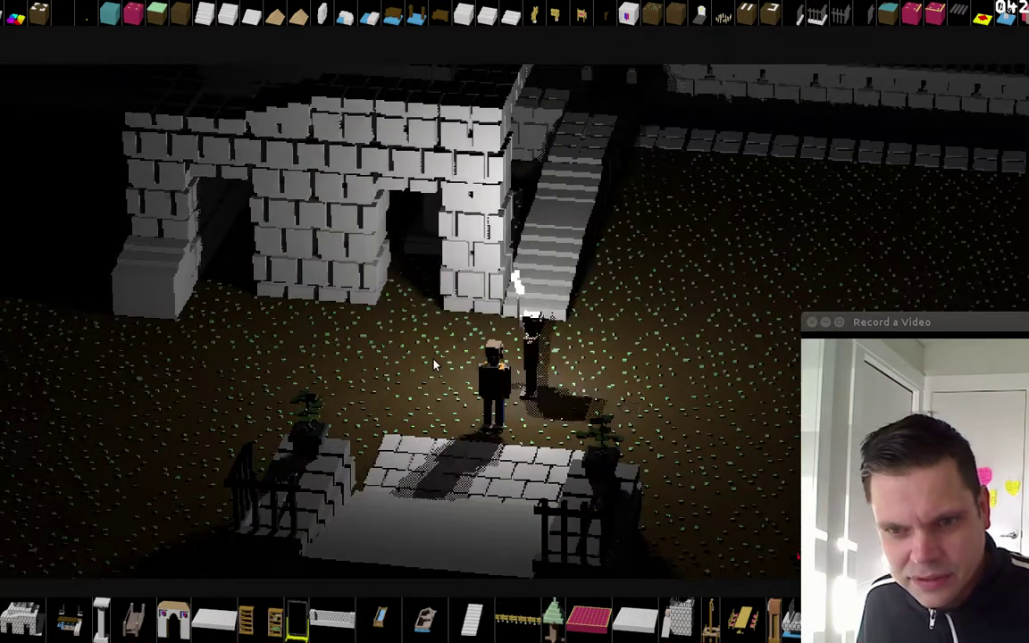
key("a")
key("d")
key("a")
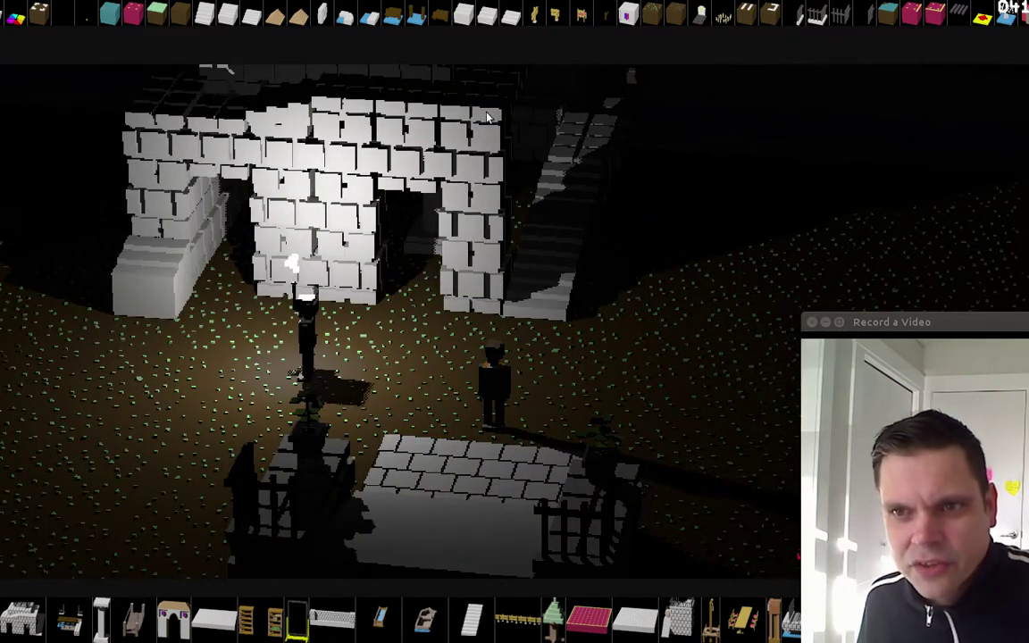
Add two more stair blocks in front of the left pillar to bring the stairs down to the ground, and walk the character around.
left_click(480, 12)
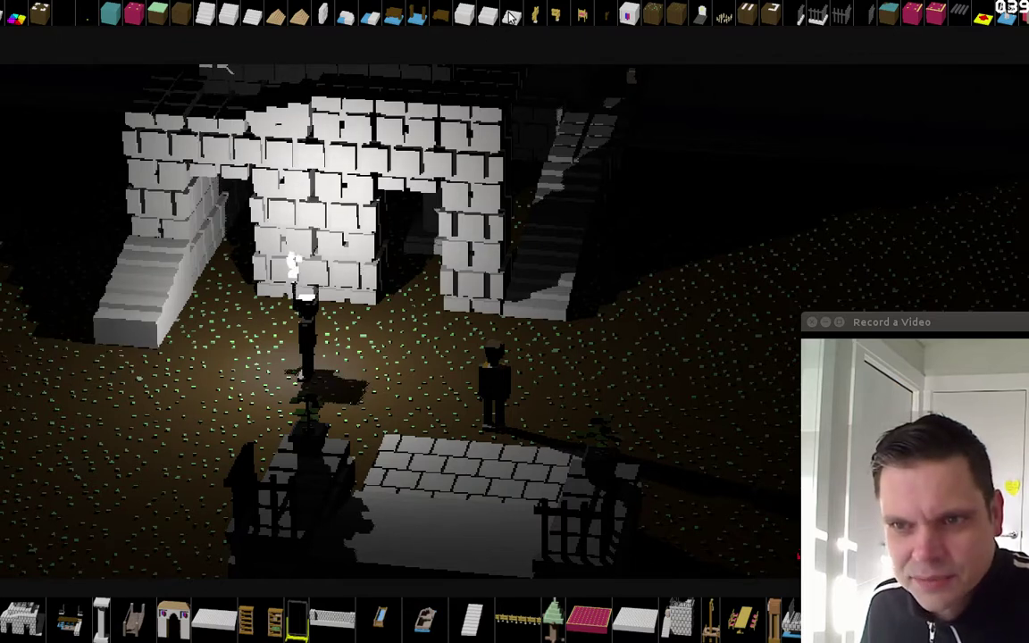
left_click(113, 357)
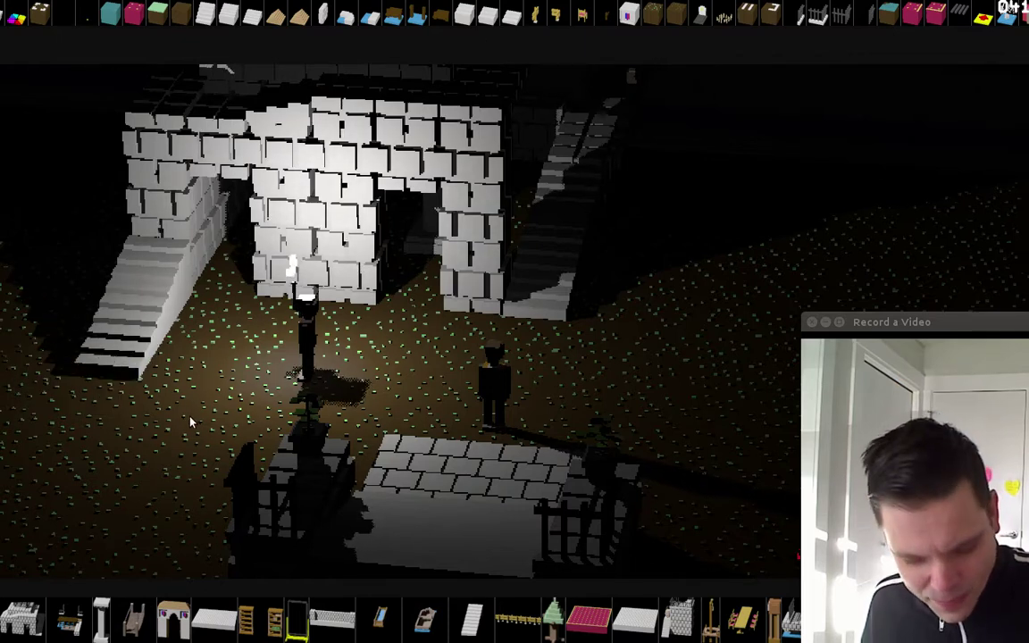
key("a")
key("w")
key("s")
key("d")
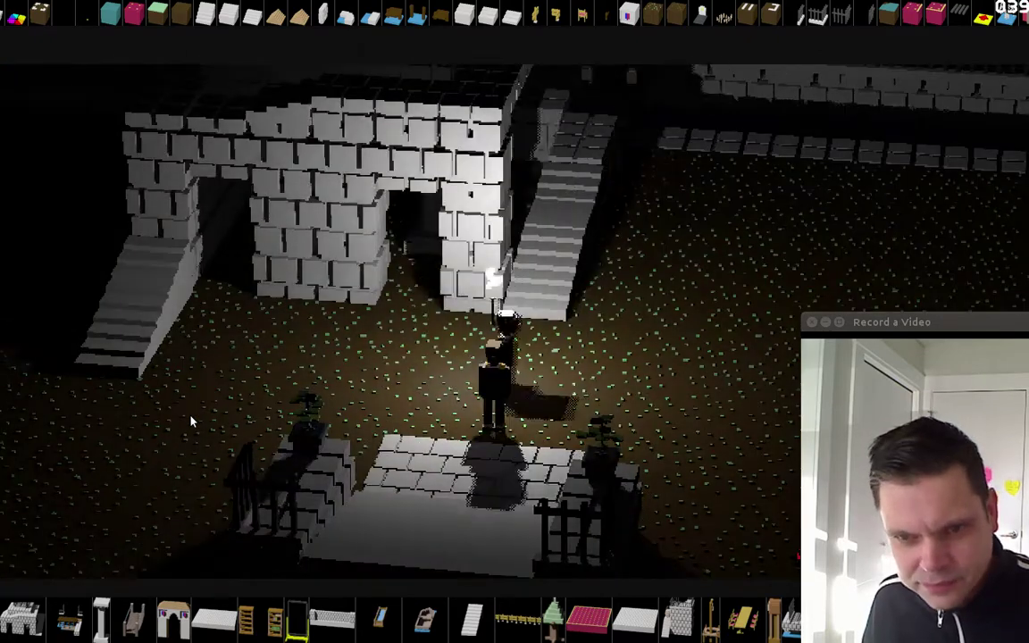
Place a chair with a pink seat on the grass behind the paved walkway and rotate it.
left_click(585, 14)
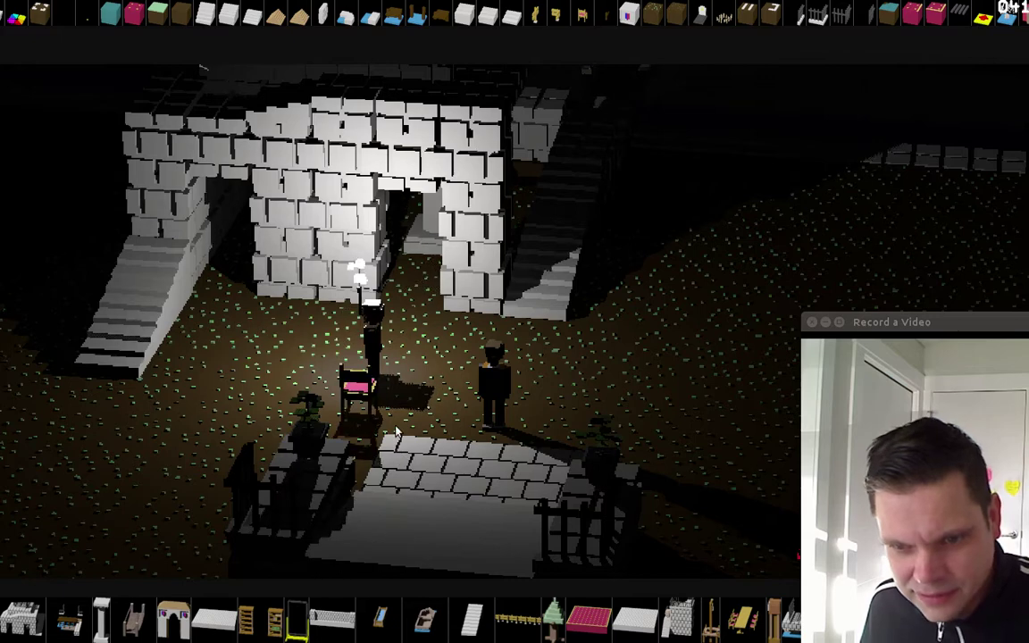
key("r")
key("r")
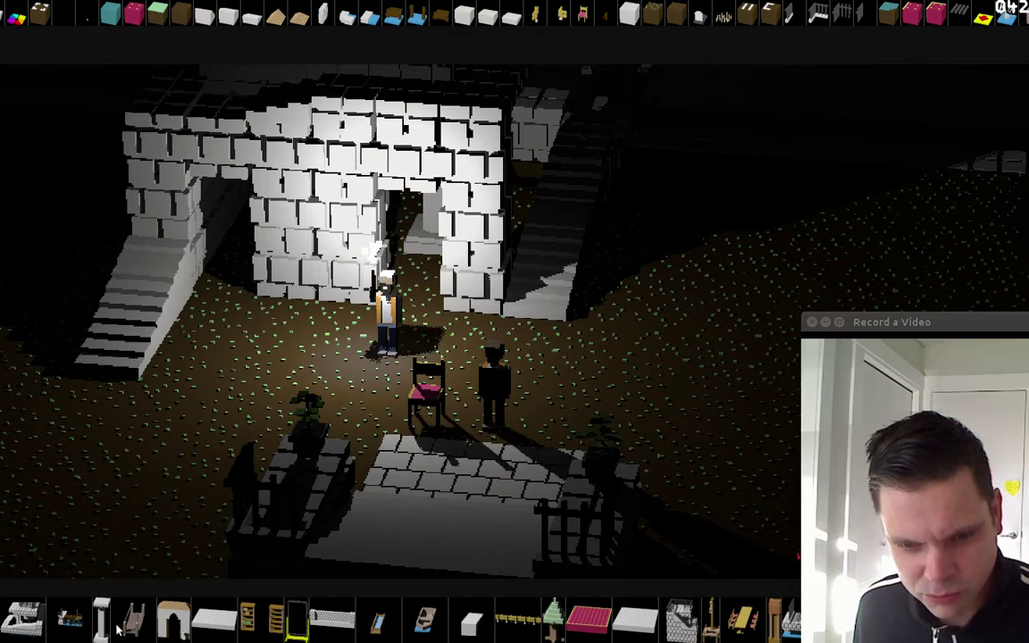
Place a ready-made white staircase against the wall beside the left doorway, rotated to match the block-built stairs.
mouse_move(592, 633)
left_mouse_down()
mouse_move(188, 610)
mouse_move(731, 626)
mouse_move(451, 625)
mouse_move(658, 631)
mouse_move(531, 629)
mouse_move(591, 631)
left_mouse_up()
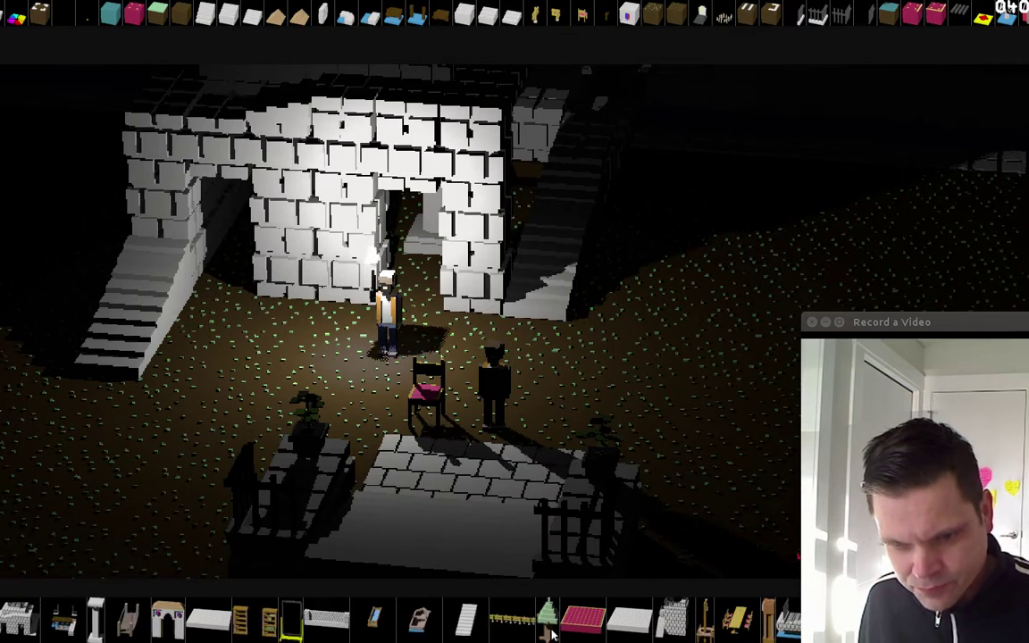
left_click(472, 623)
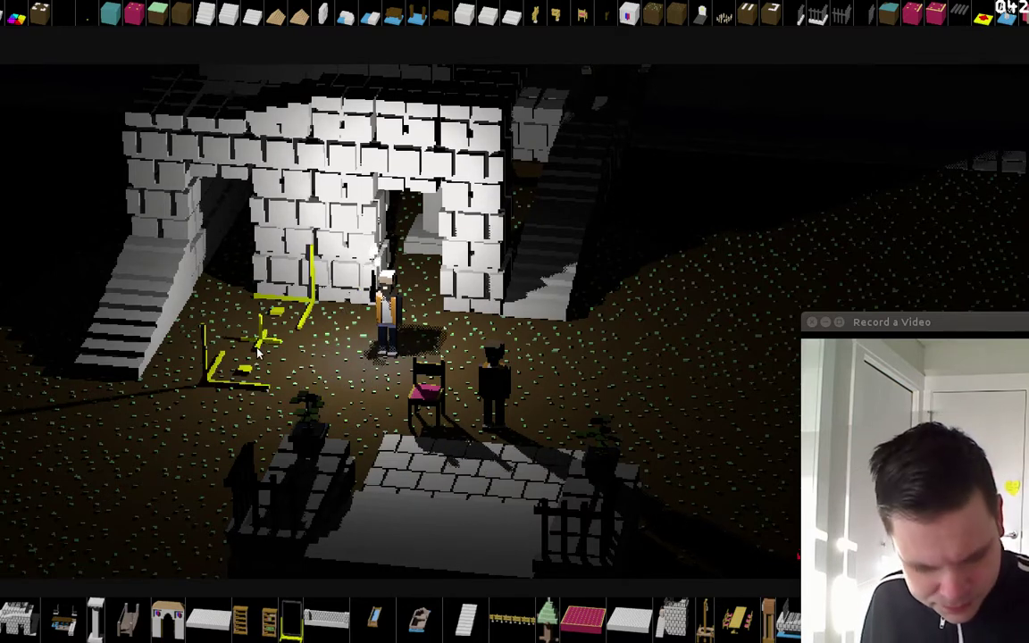
key("r")
key("r")
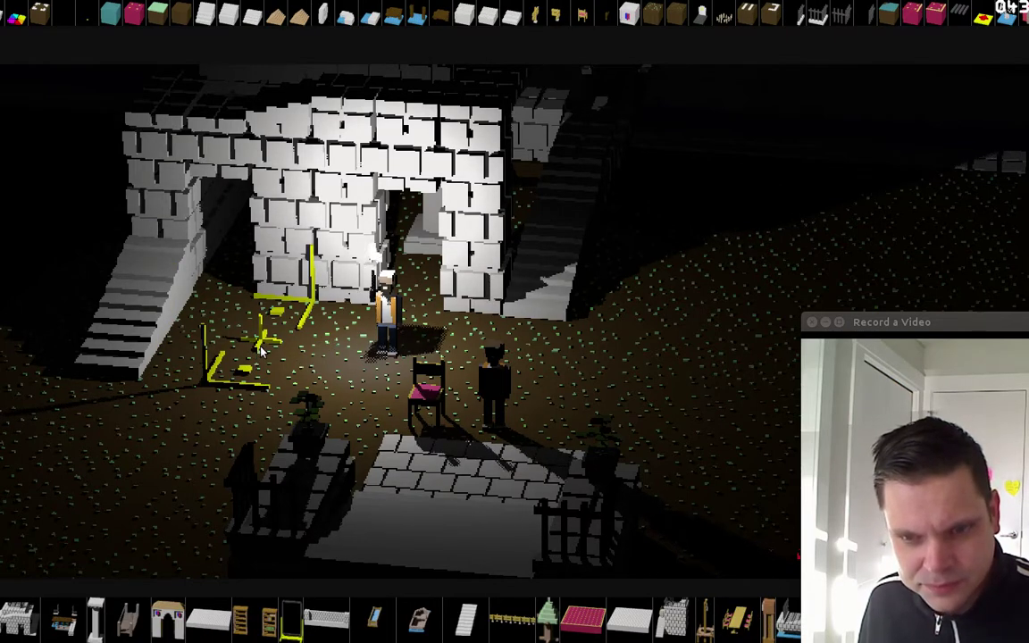
left_click(260, 353)
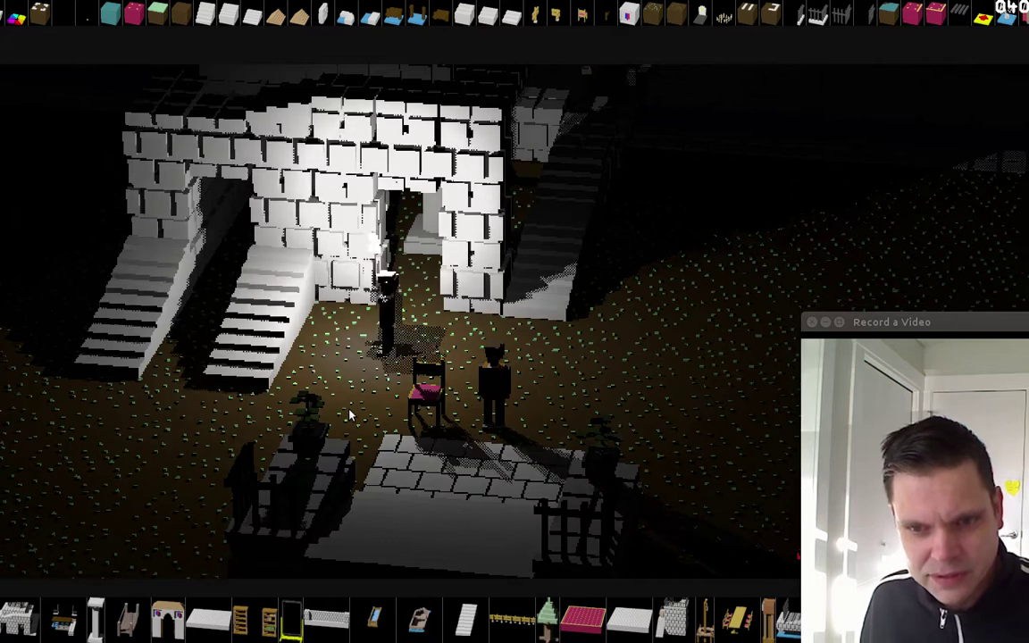
Place a large ready-made object in front of the right doorway and a long dining table with chairs on the open grass.
key("a")
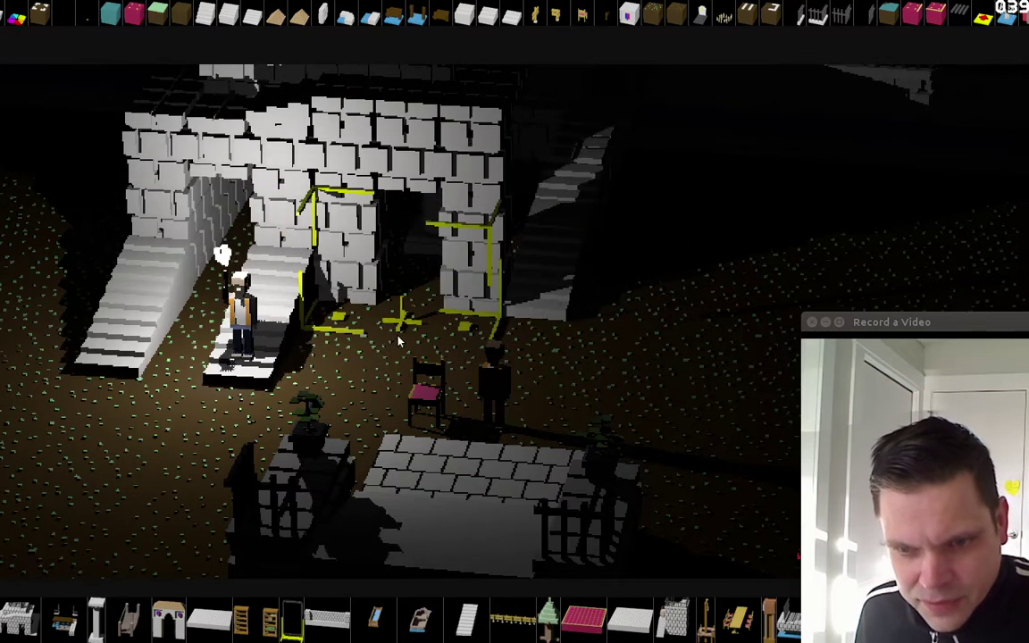
left_click(399, 341)
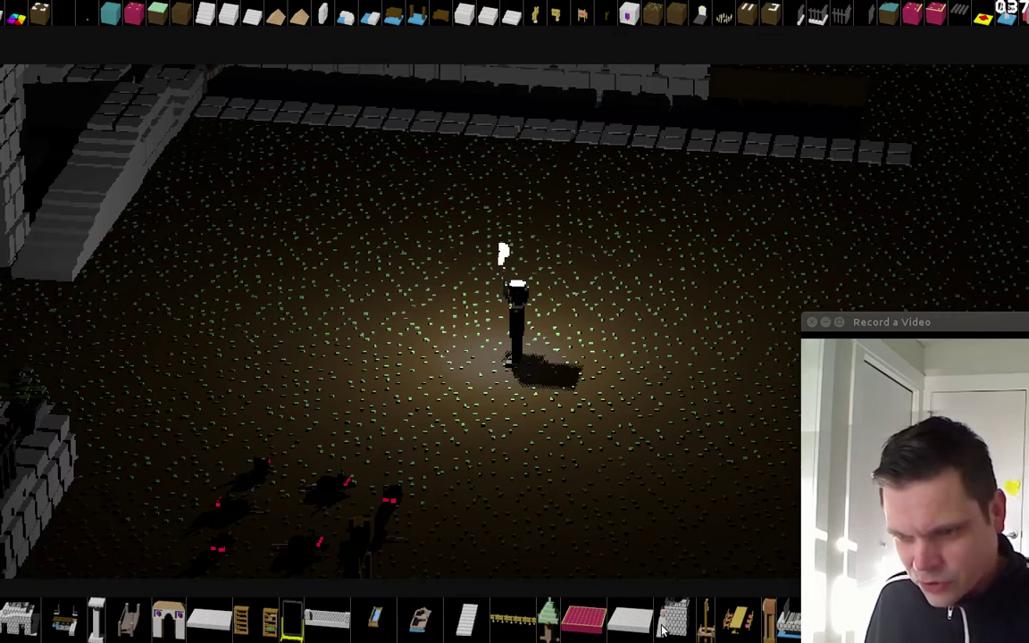
left_click_drag(683, 626, 393, 357)
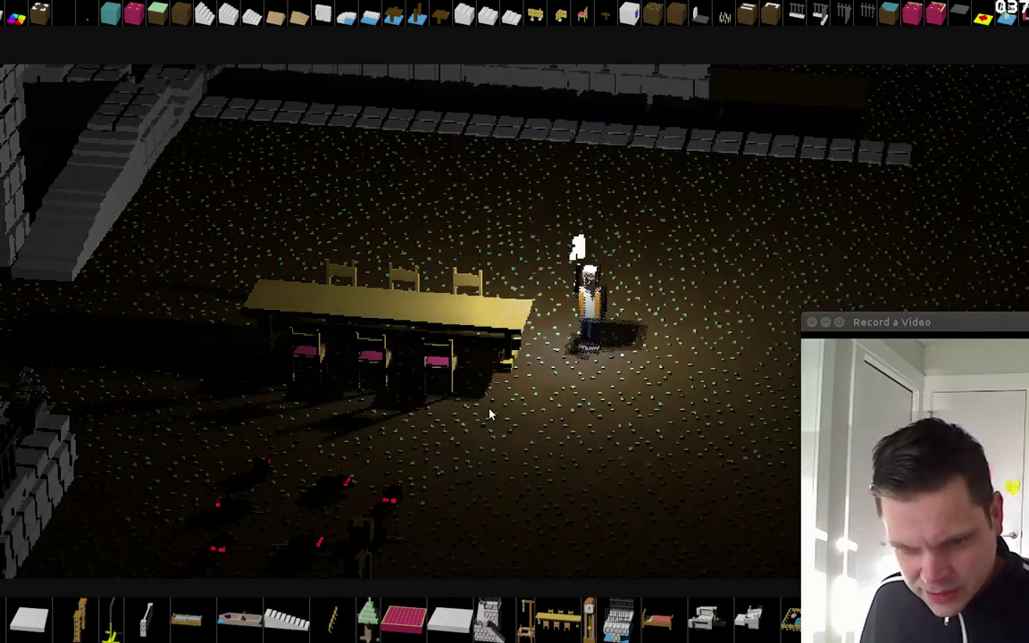
Place three beds in a row behind the dining table, rotated so their headboards face the back wall.
left_click(660, 622)
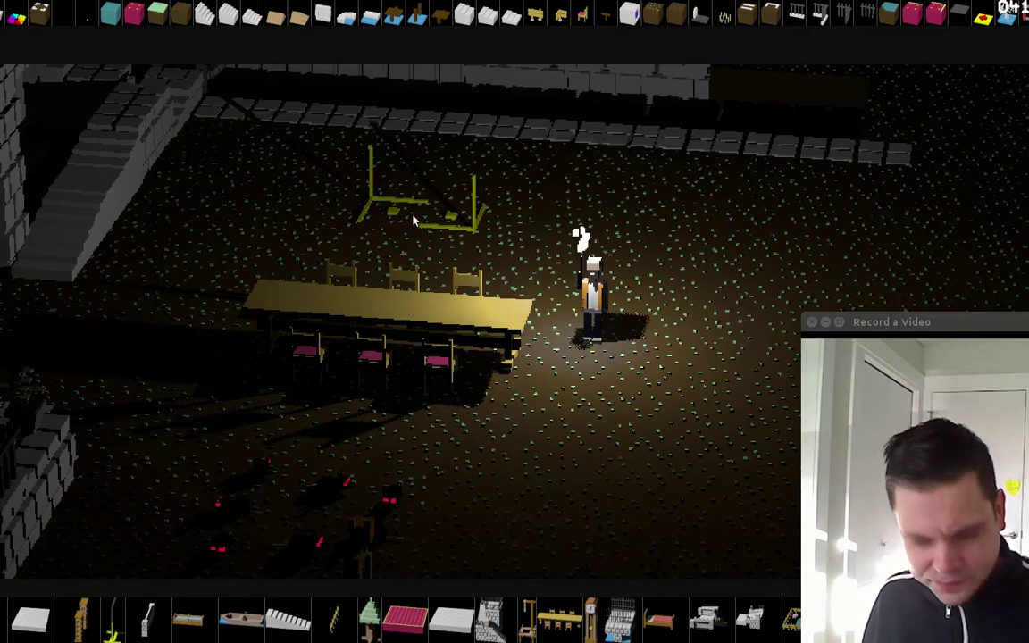
key("r")
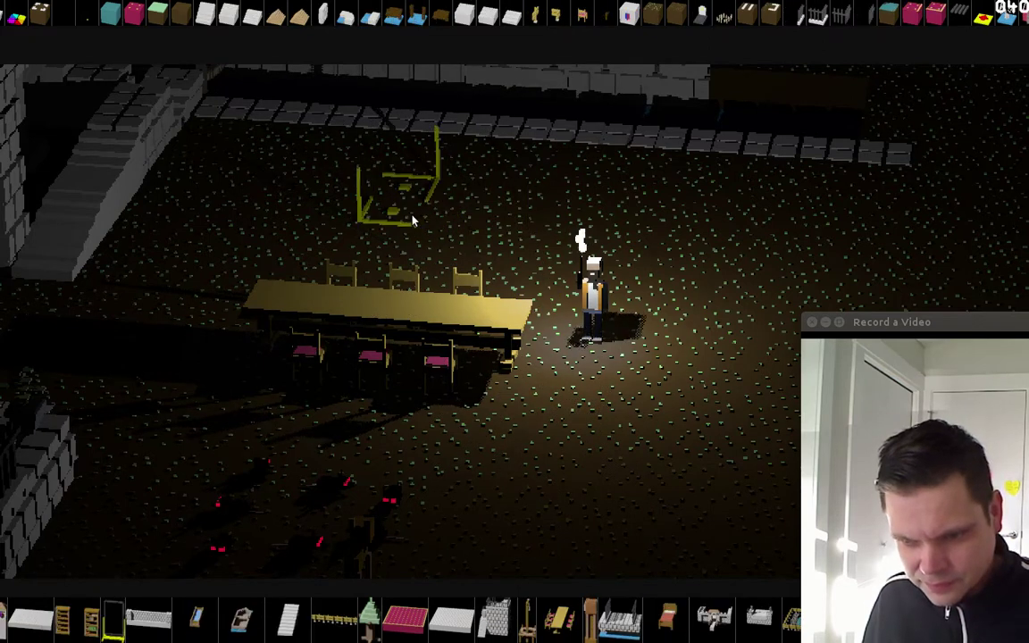
left_click(339, 225)
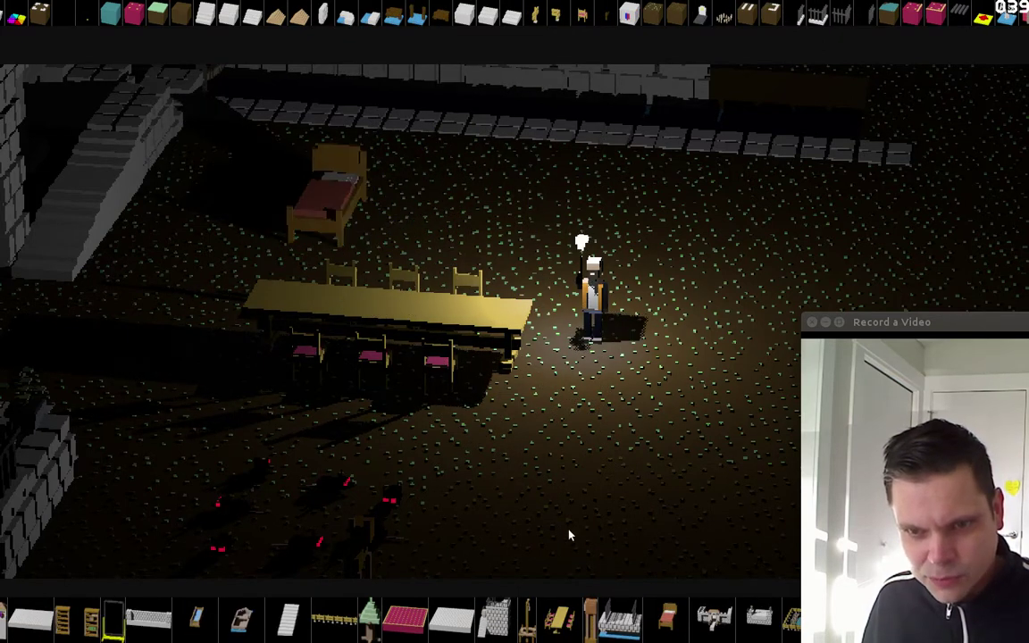
left_click(665, 622)
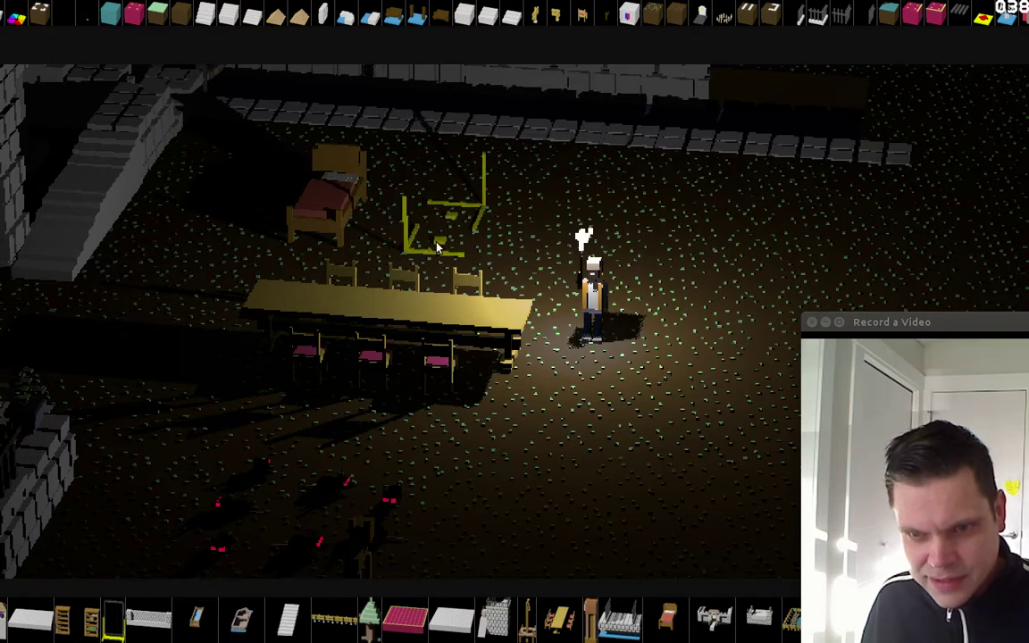
left_click(438, 246)
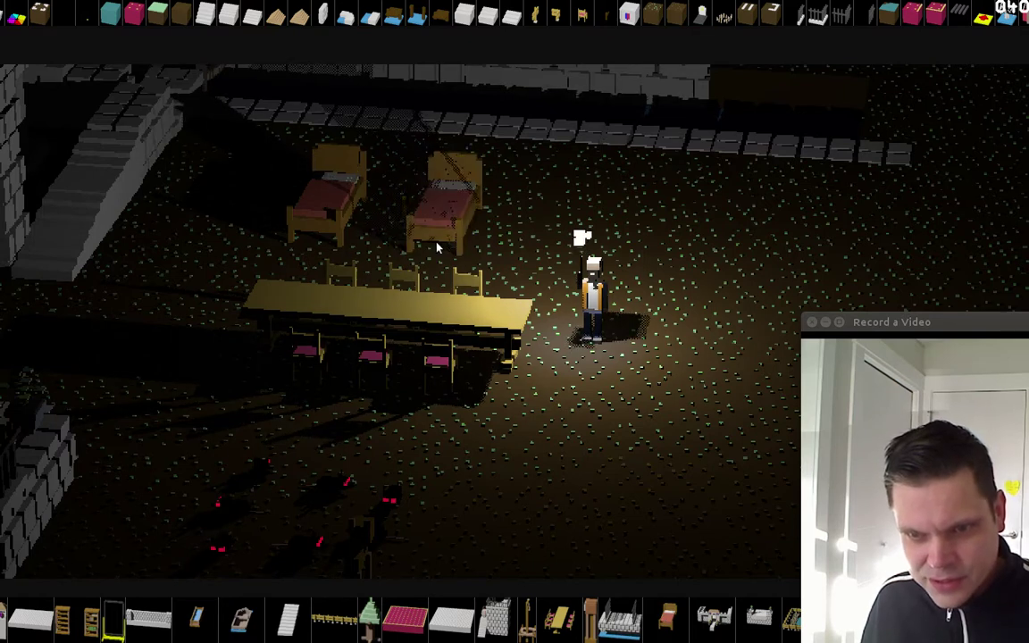
left_click(547, 236)
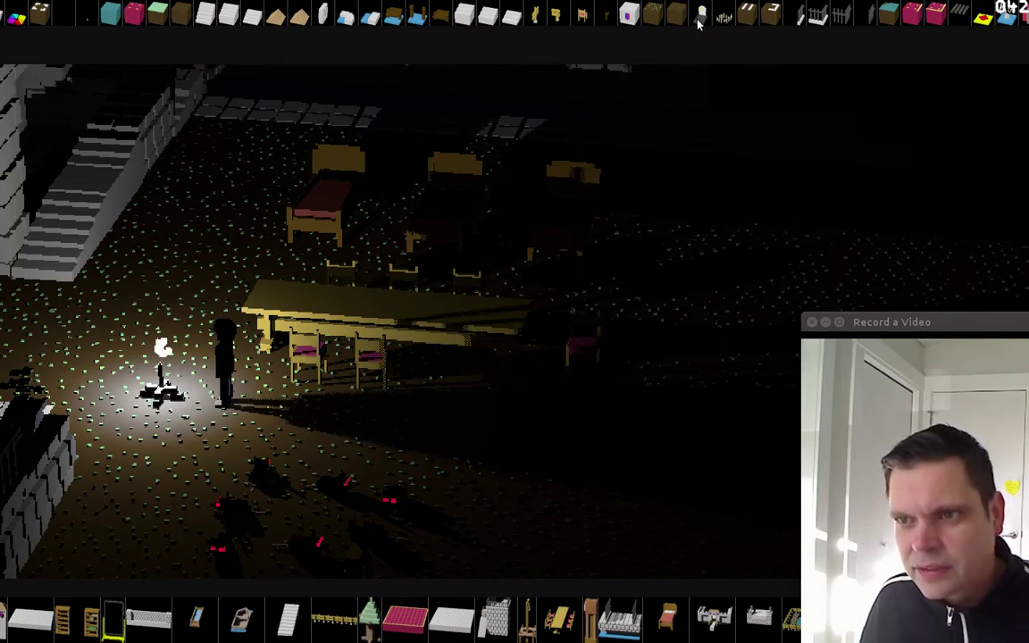
Position a white toilet beside the stone staircase and rotate it through three turns.
scroll(697, 21, "down", 4)
scroll(598, 18, "down", 9)
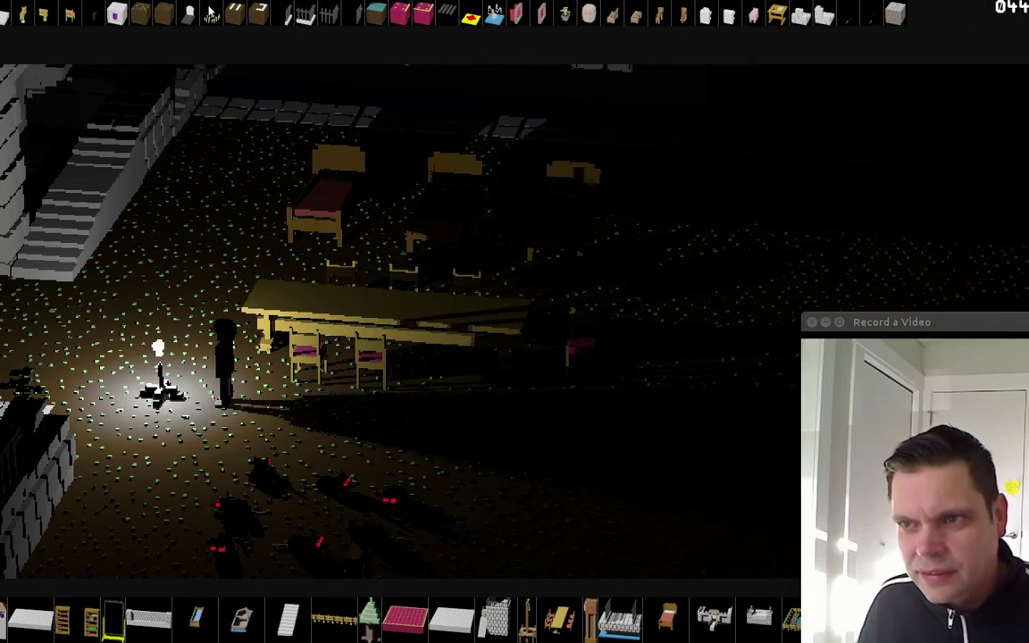
left_click(706, 16)
left_click(143, 195)
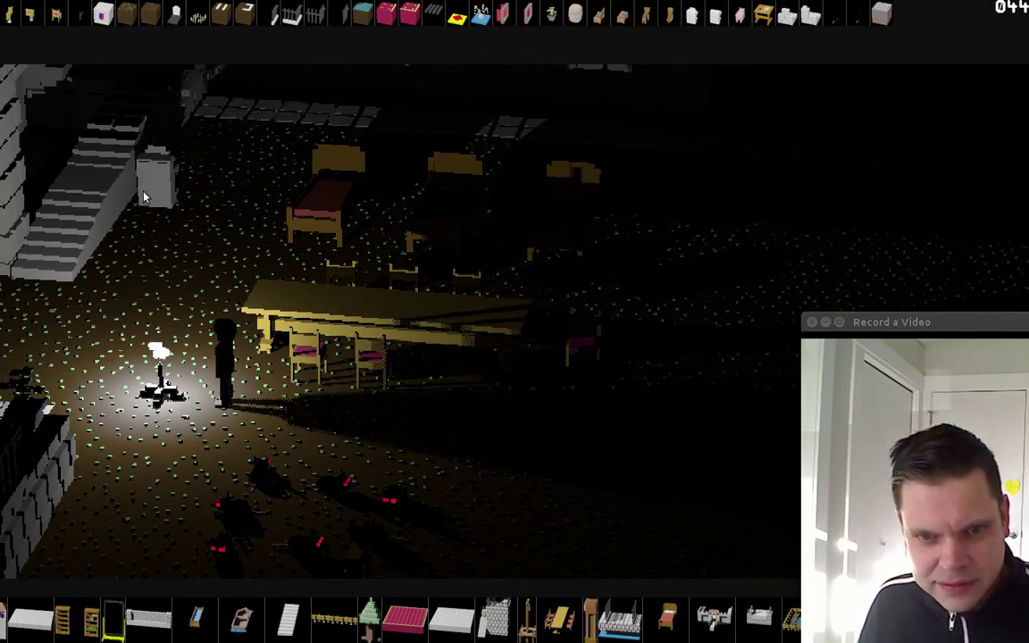
key("r")
key("r")
key("r")
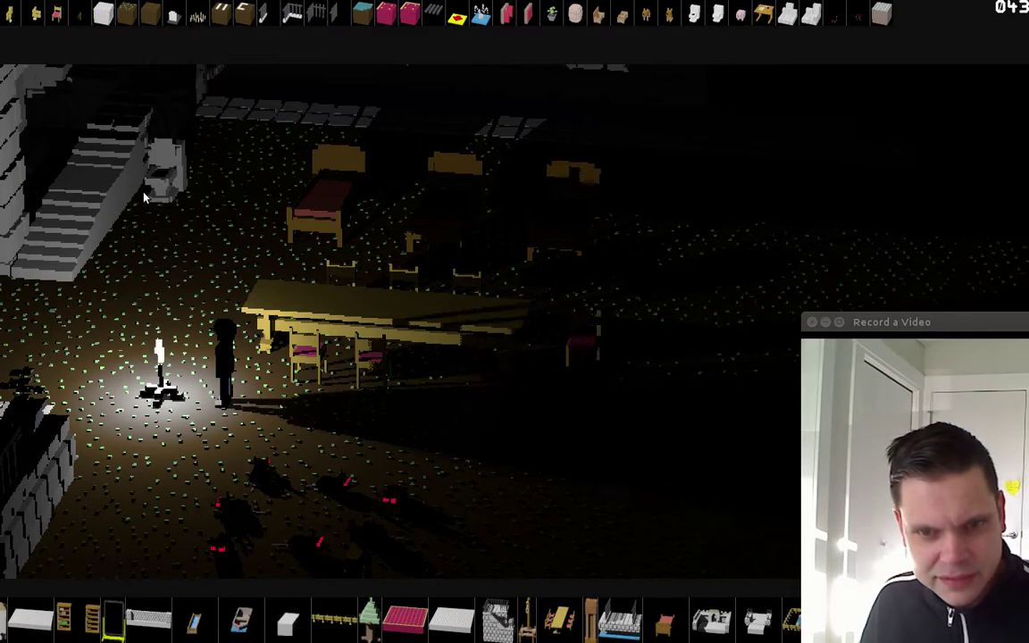